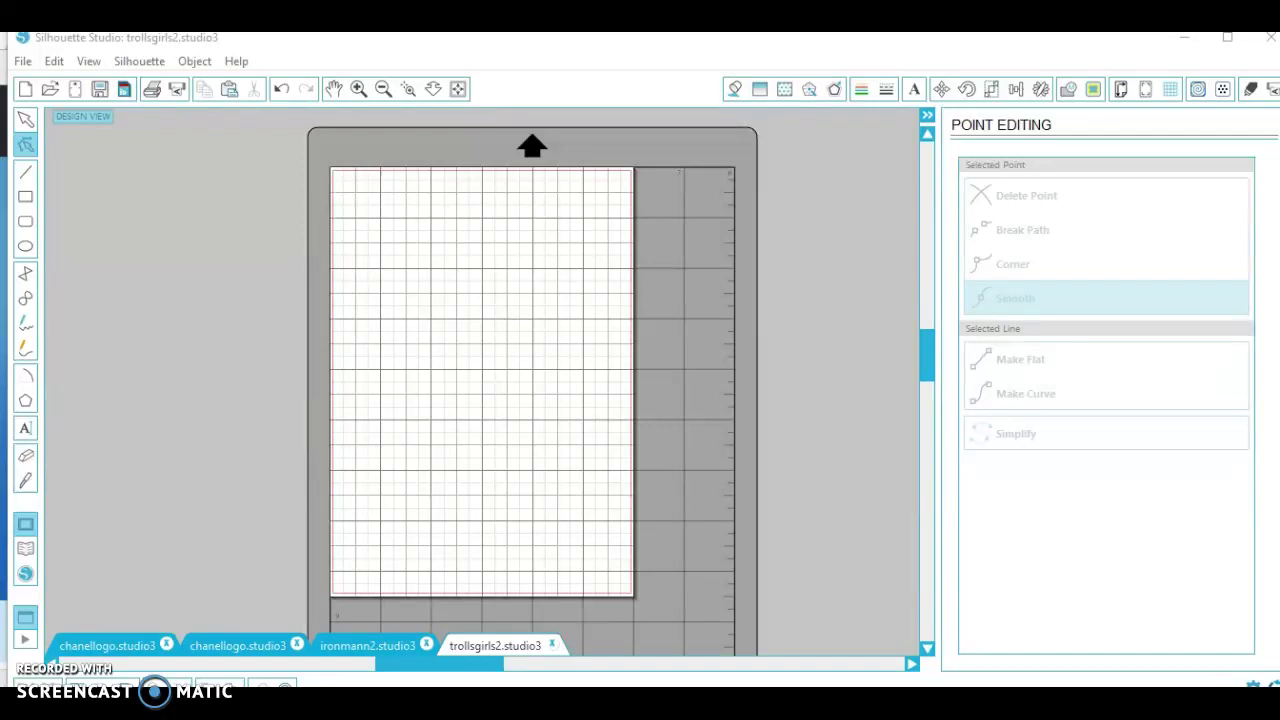
Step: Close the duplicate chanellogo, trollsgirls2 and ironmann2 designs without saving their changes
left_click(166, 645)
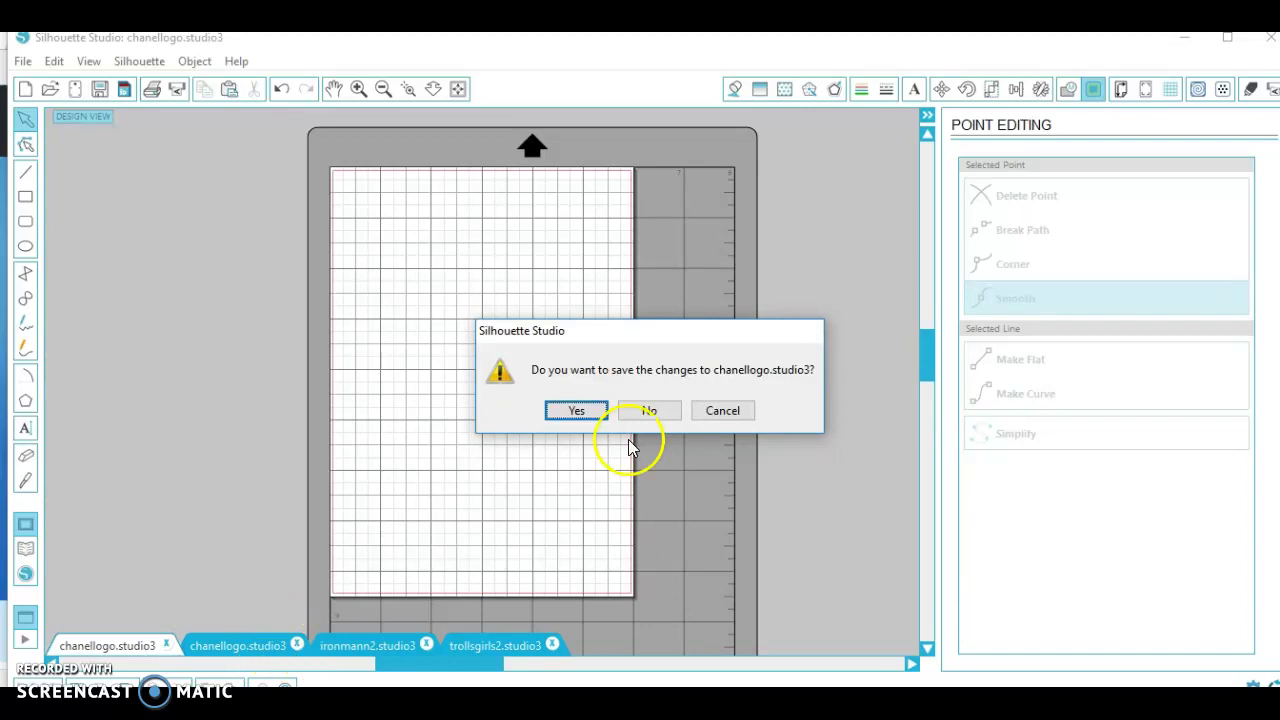
left_click(663, 410)
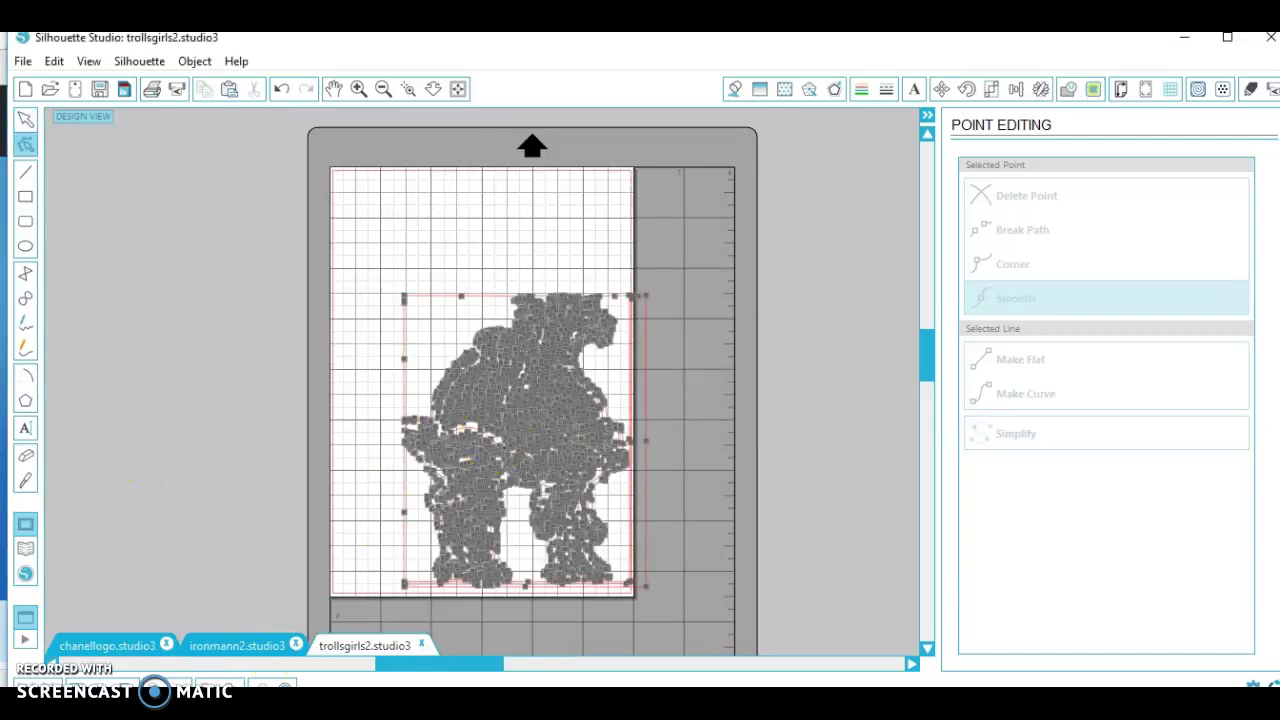
left_click(420, 645)
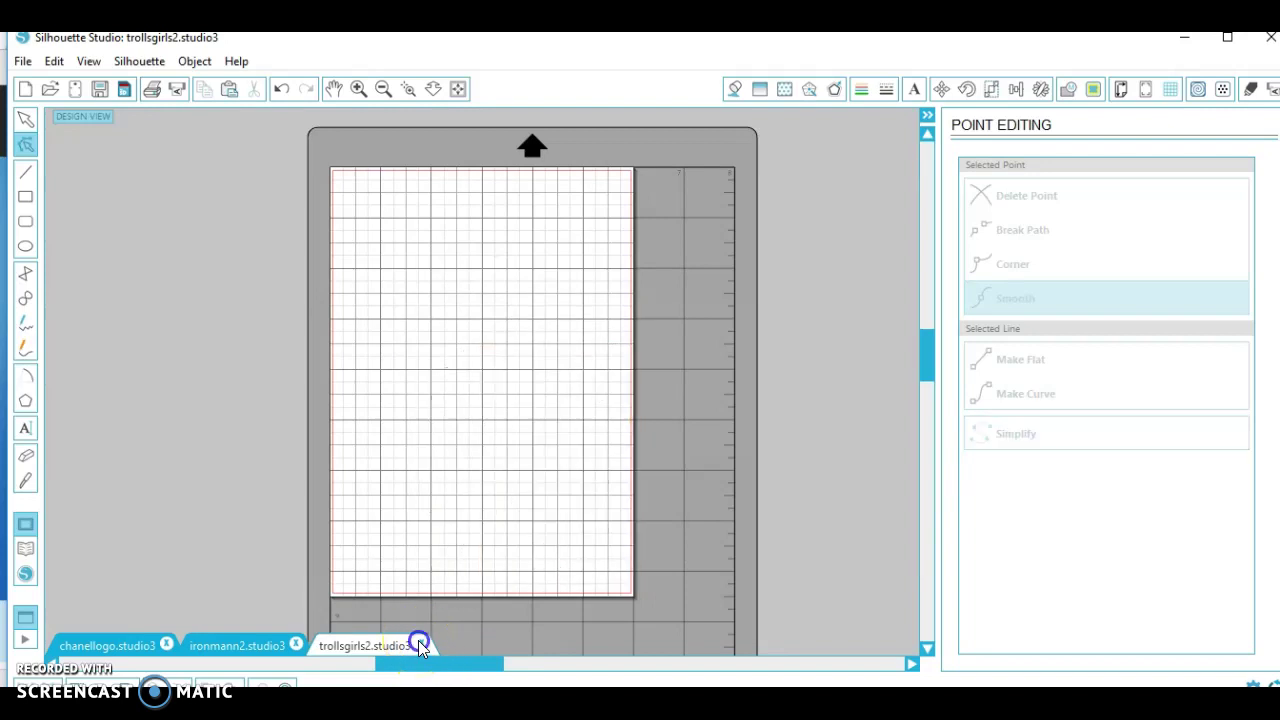
left_click(666, 412)
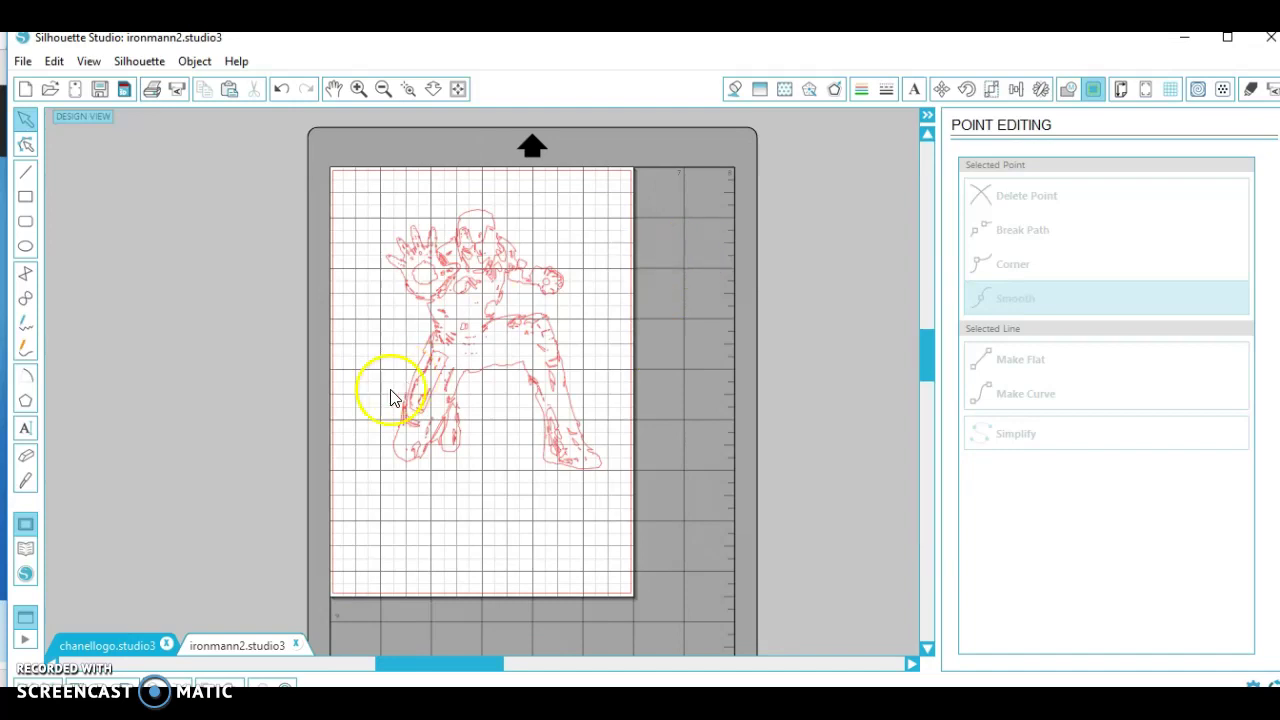
left_click(295, 645)
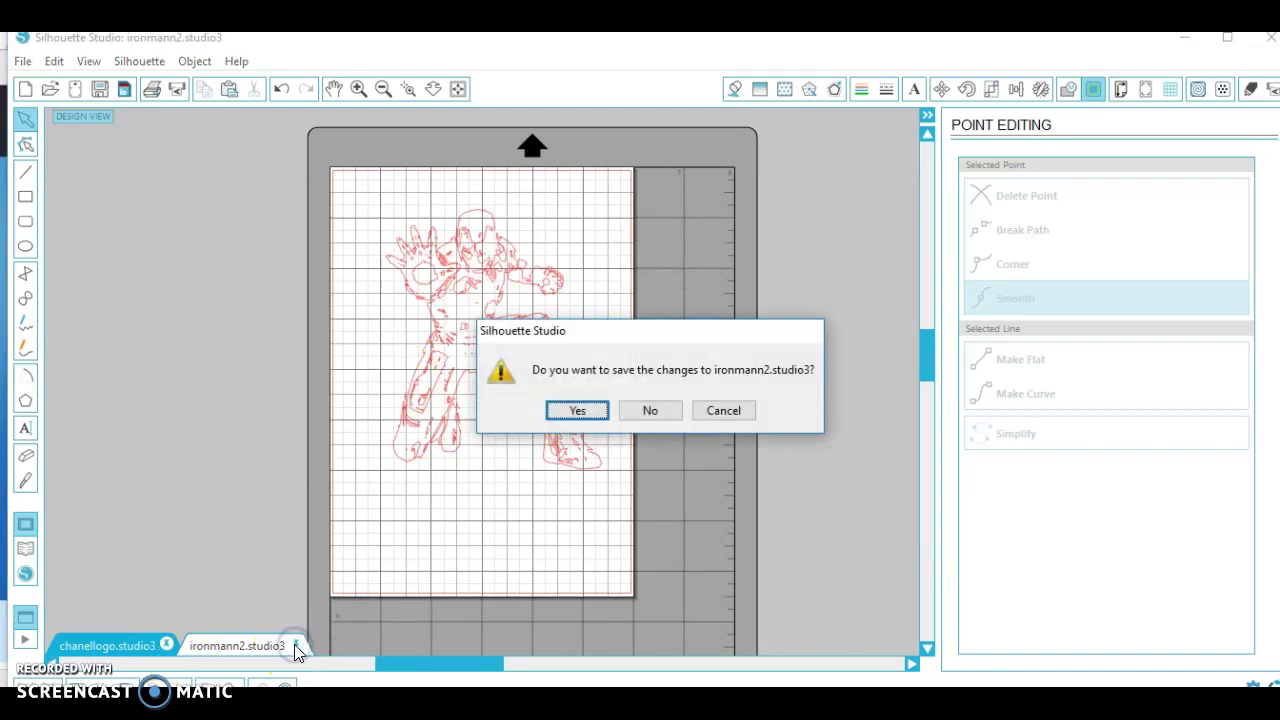
left_click(645, 409)
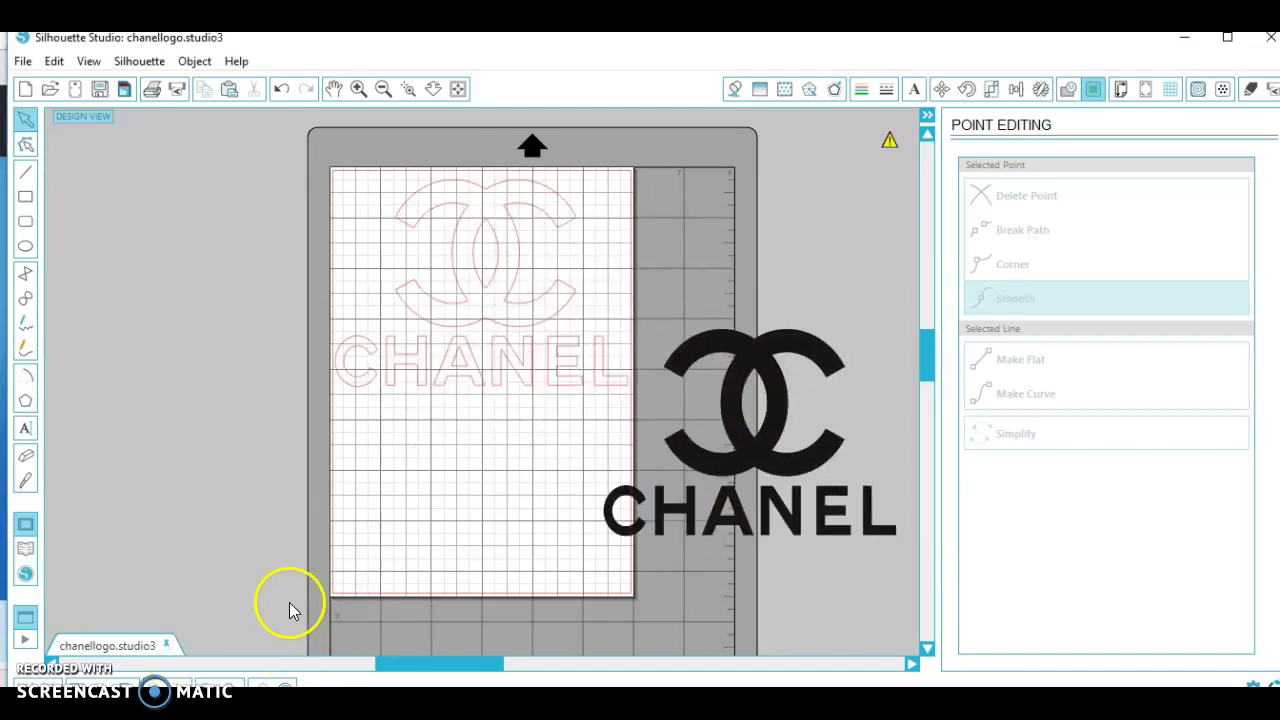
Step: Move the black CHANEL logo onto the mat, then delete it and its red traced outlines
left_click_drag(757, 434, 473, 290)
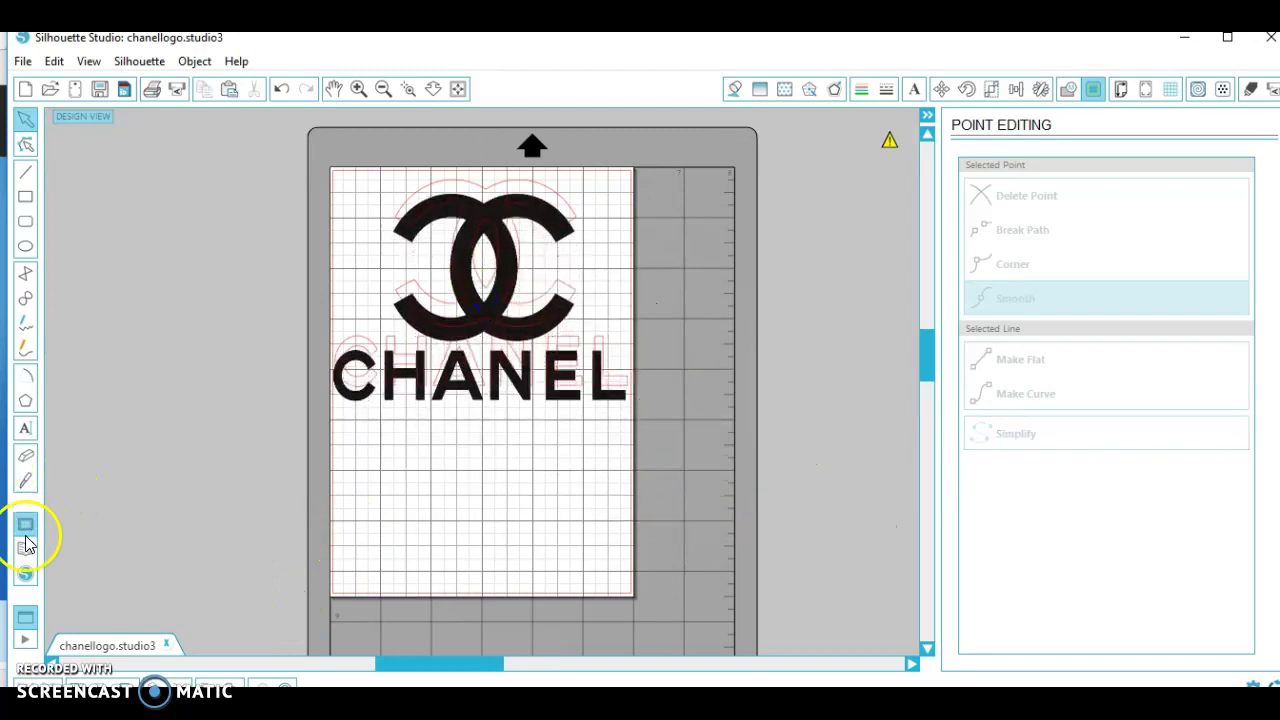
left_click(446, 325)
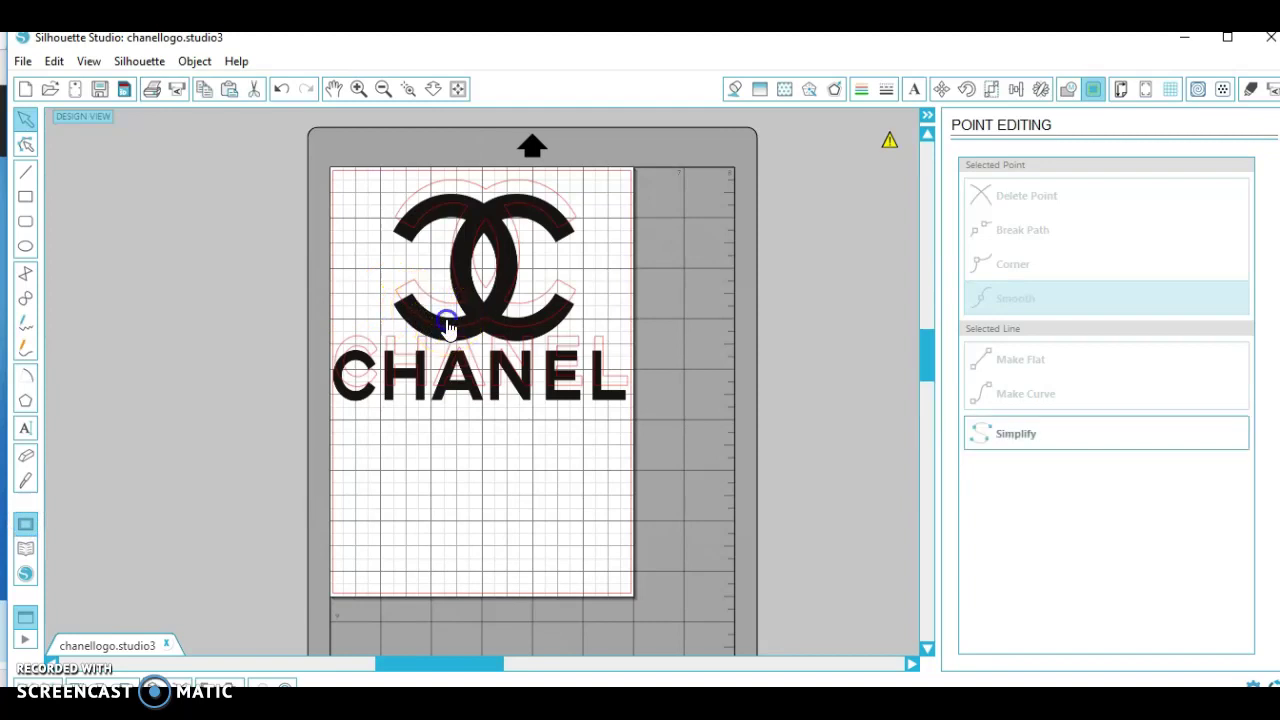
key("Delete")
left_click(447, 330)
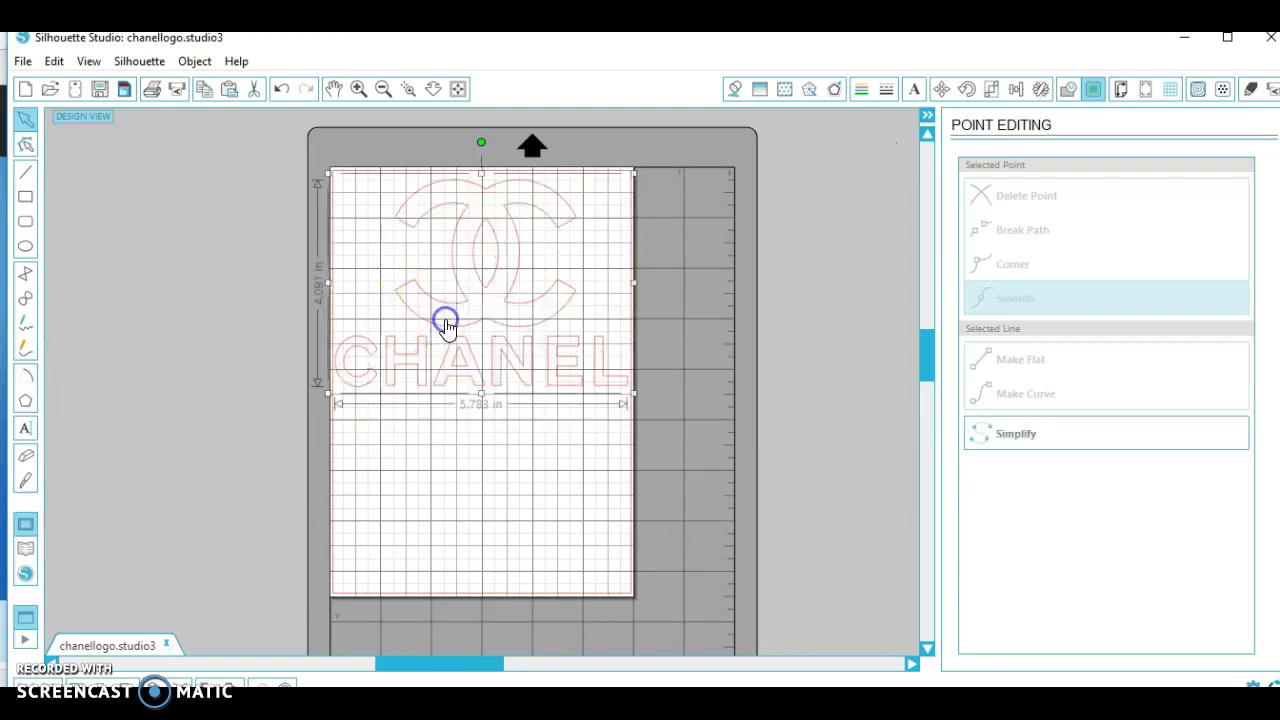
key("Delete")
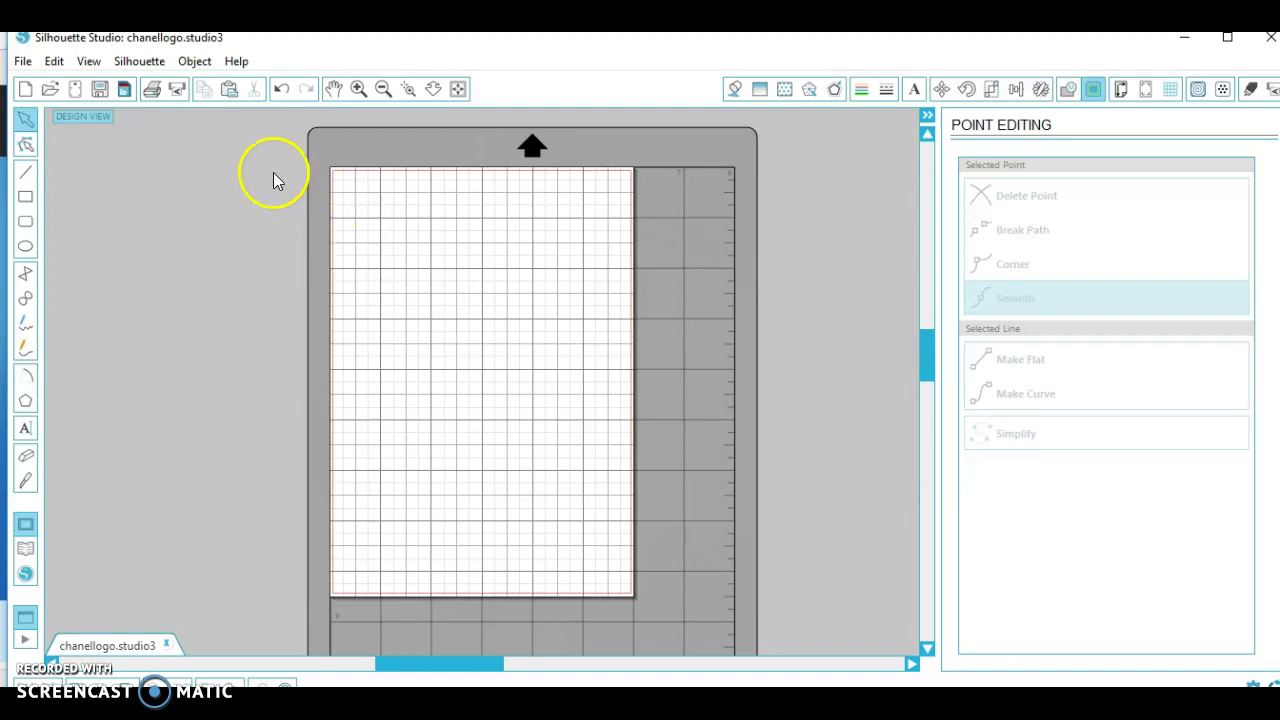
Step: Import chanellogo.png from Downloads as a new chanellogo.studio3 design
left_click(51, 93)
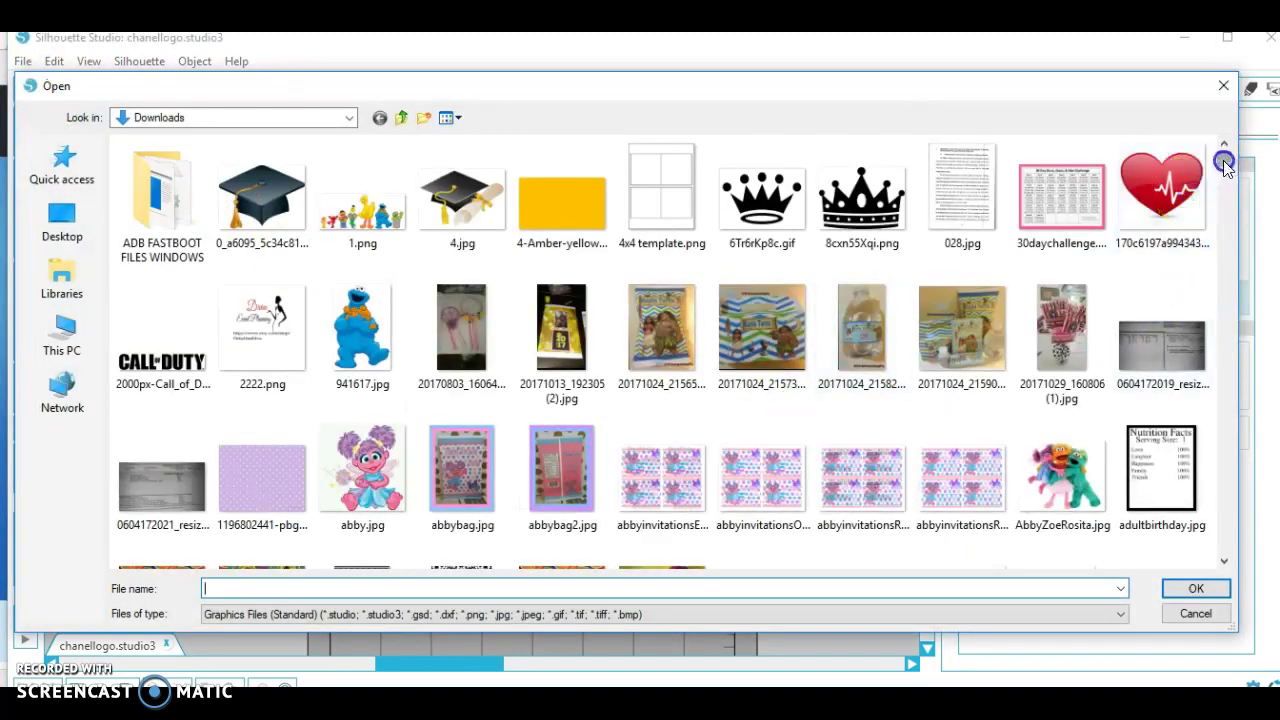
left_click_drag(1224, 158, 1221, 220)
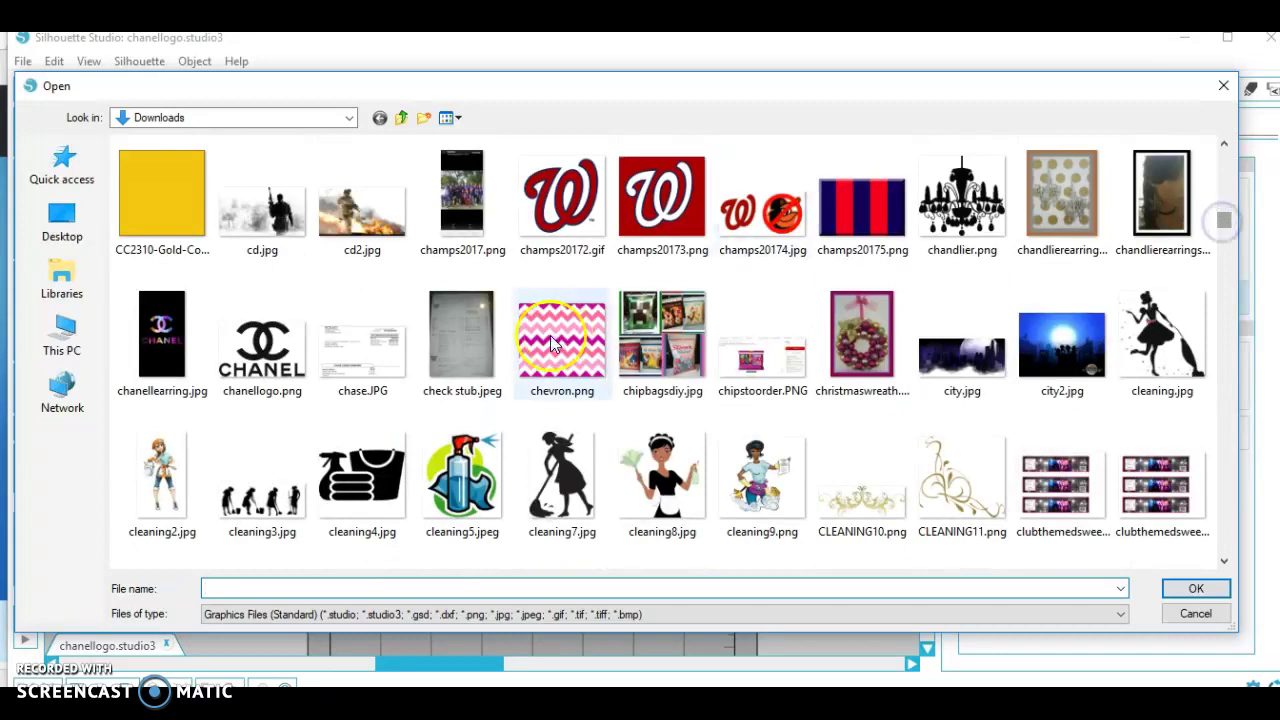
left_click(240, 395)
left_click(1196, 590)
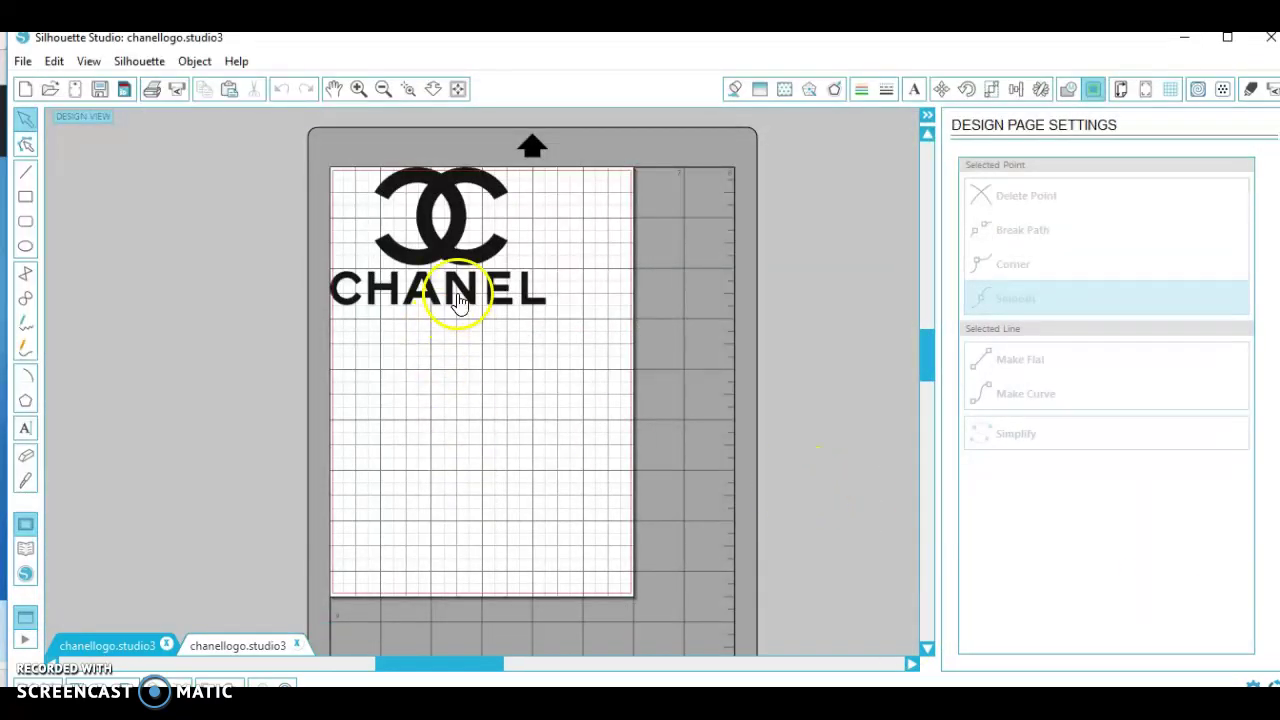
Step: Scale the CHANEL logo to 5.772 in wide, then stretch it to 4.093 in tall
left_click(500, 287)
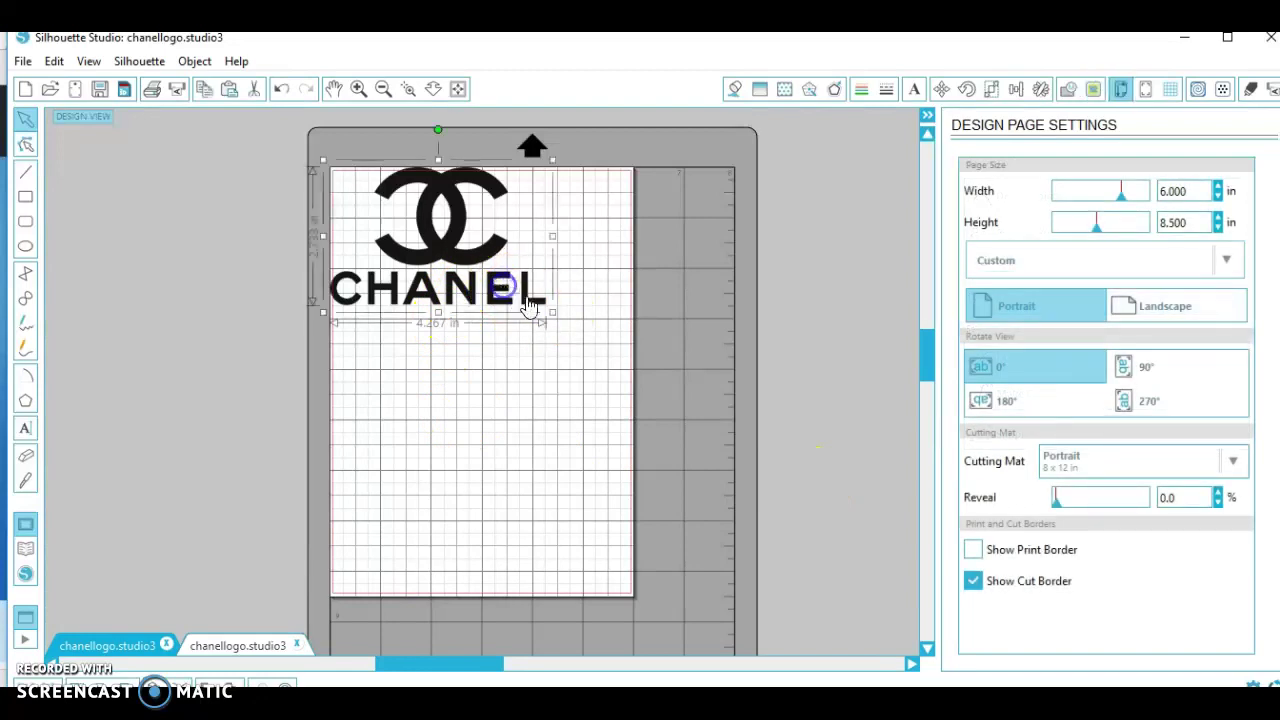
left_click_drag(550, 311, 633, 361)
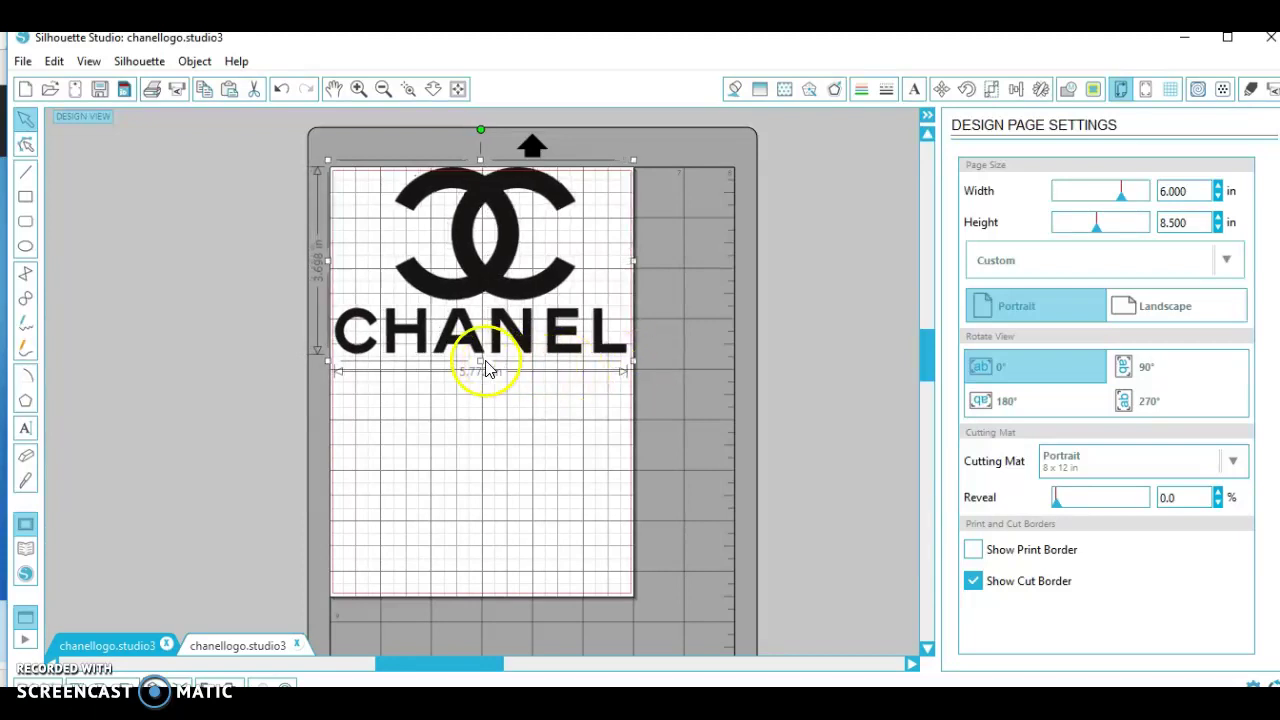
left_click_drag(481, 362, 483, 383)
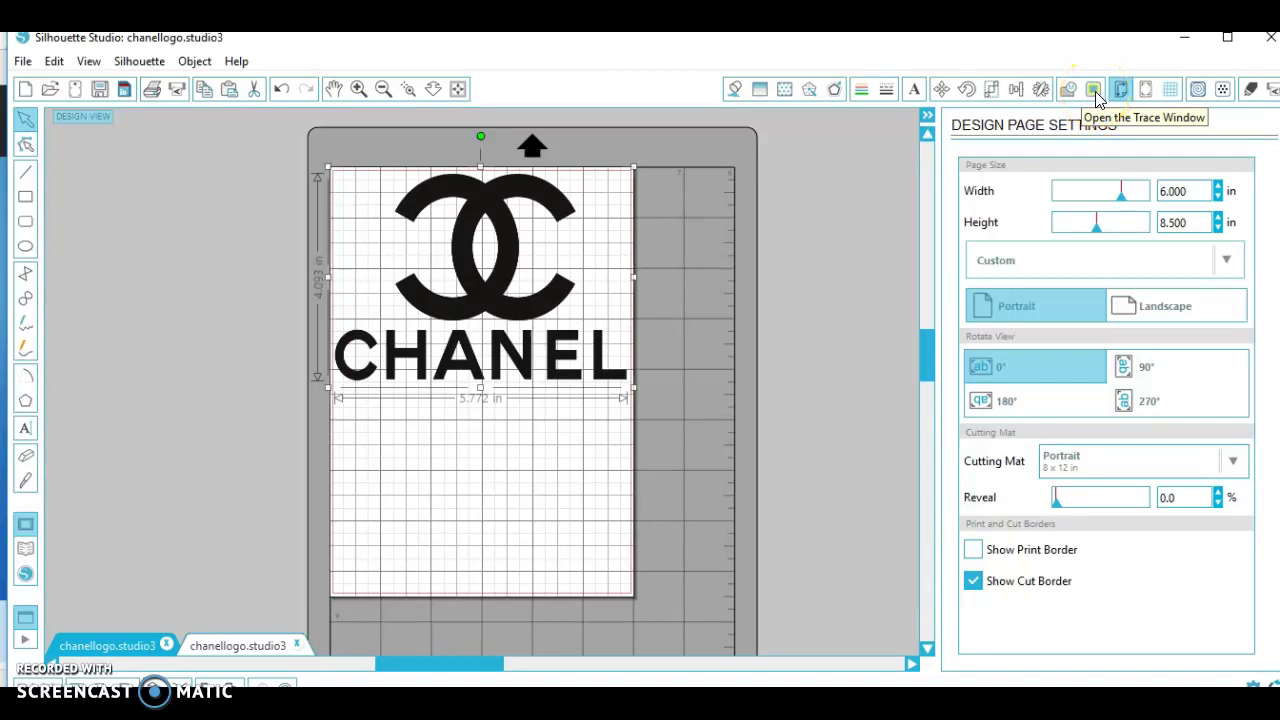
Step: Mark a trace area around the whole CHANEL logo
left_click(1095, 91)
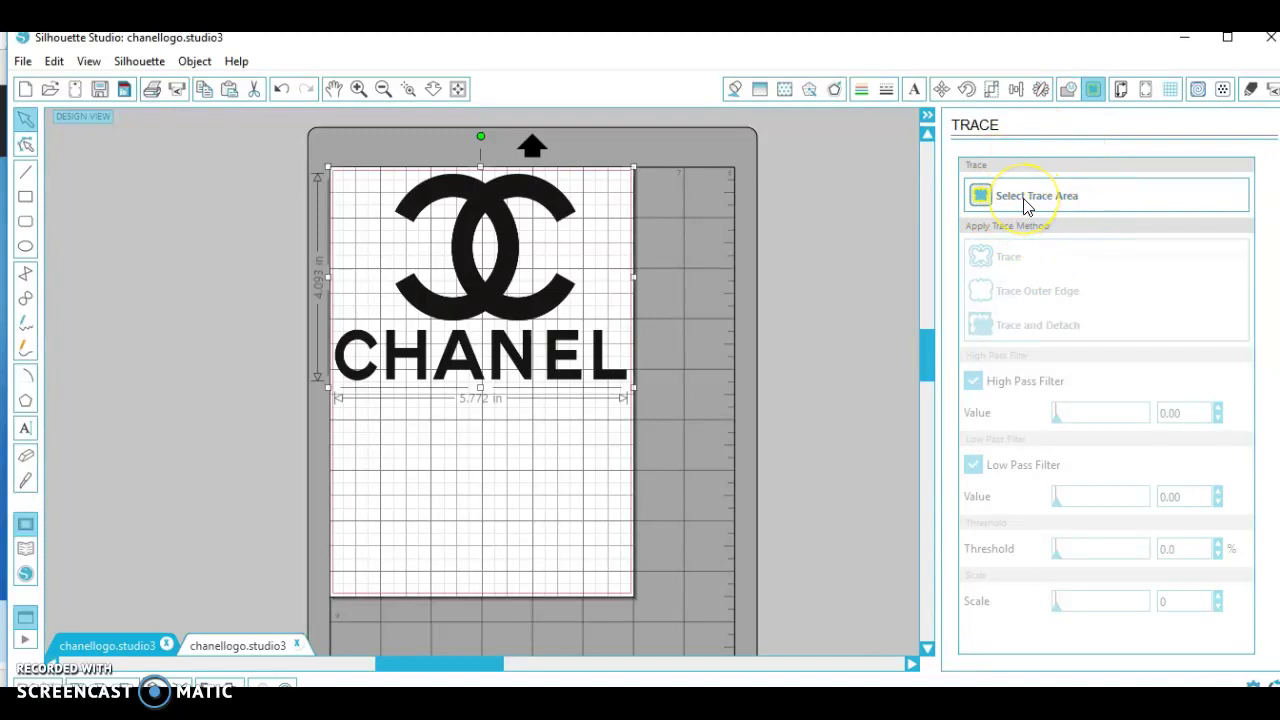
left_click(1023, 198)
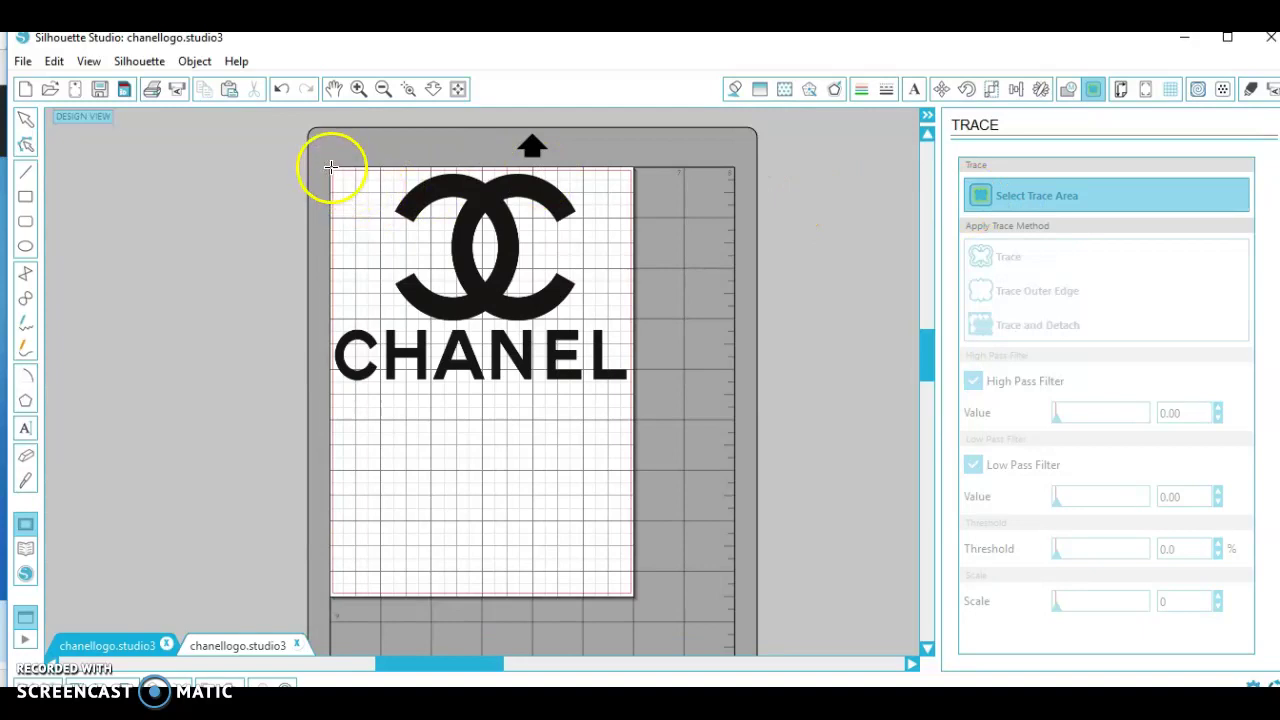
mouse_move(334, 167)
left_mouse_down()
mouse_move(367, 200)
mouse_move(534, 254)
mouse_move(617, 343)
mouse_move(634, 388)
left_mouse_up()
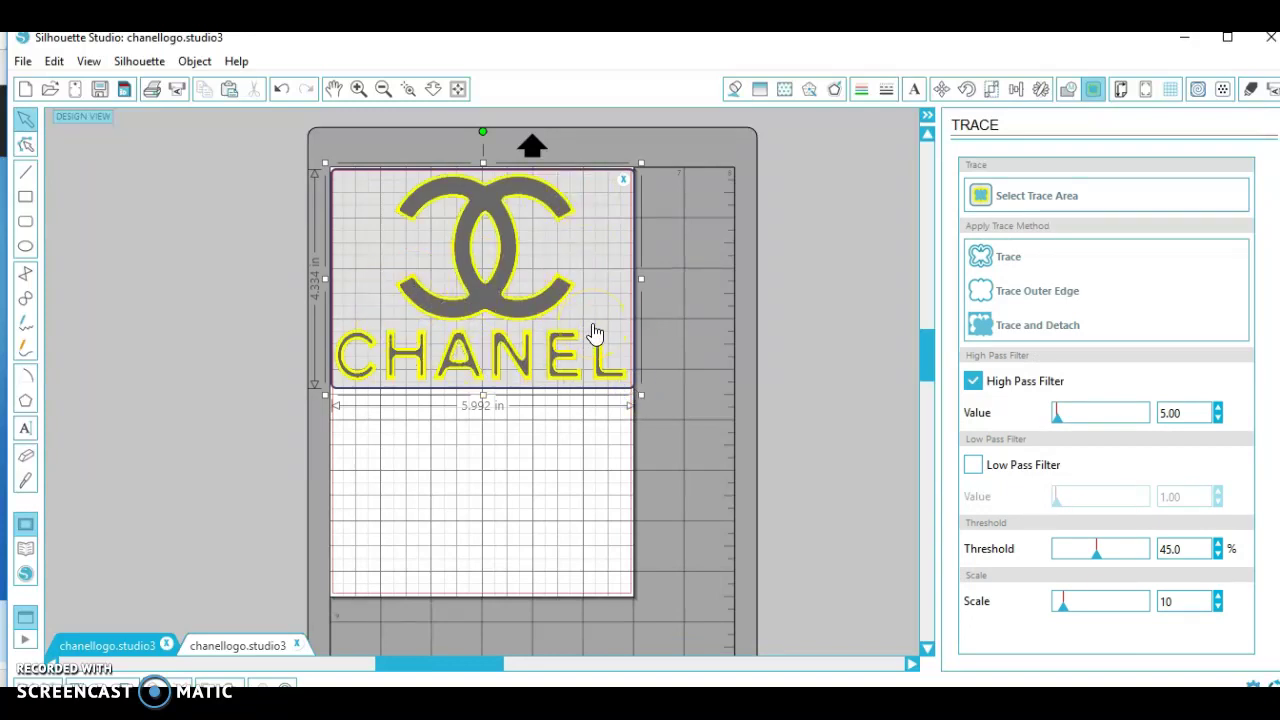
Step: Turn off the High Pass and Low Pass filters and set the trace threshold to 40.8%
left_click(974, 466)
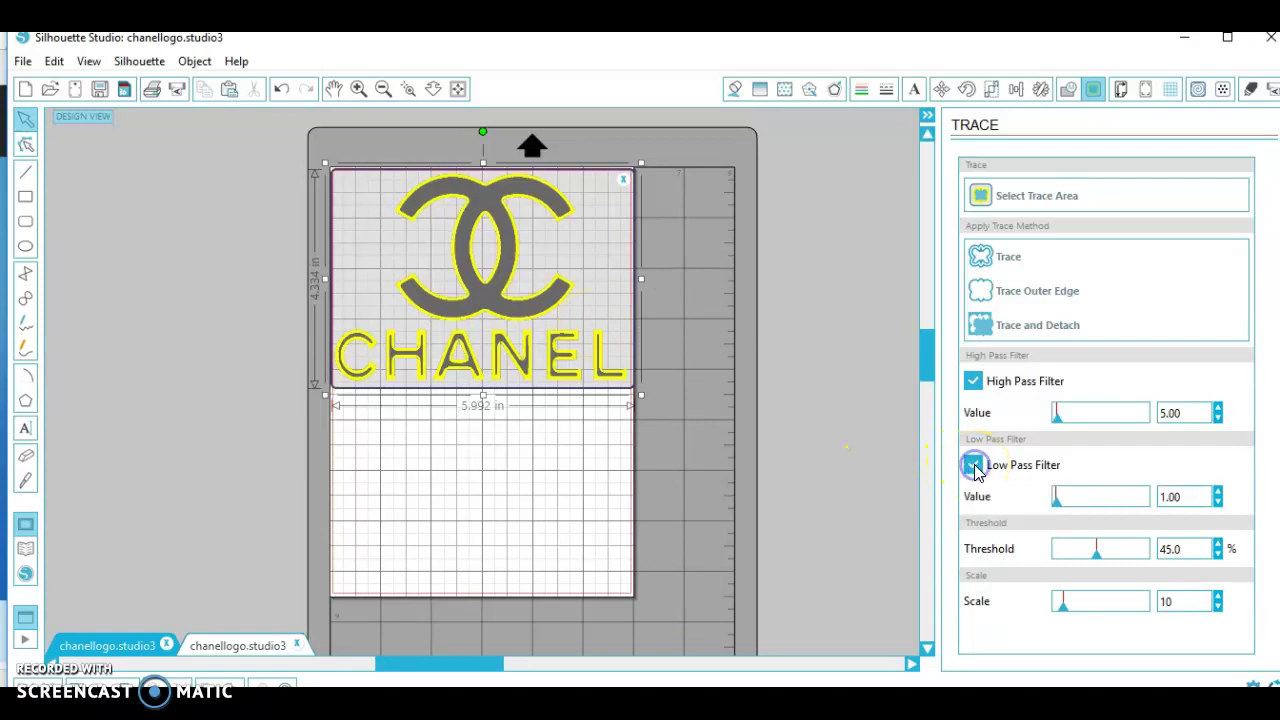
left_click(974, 466)
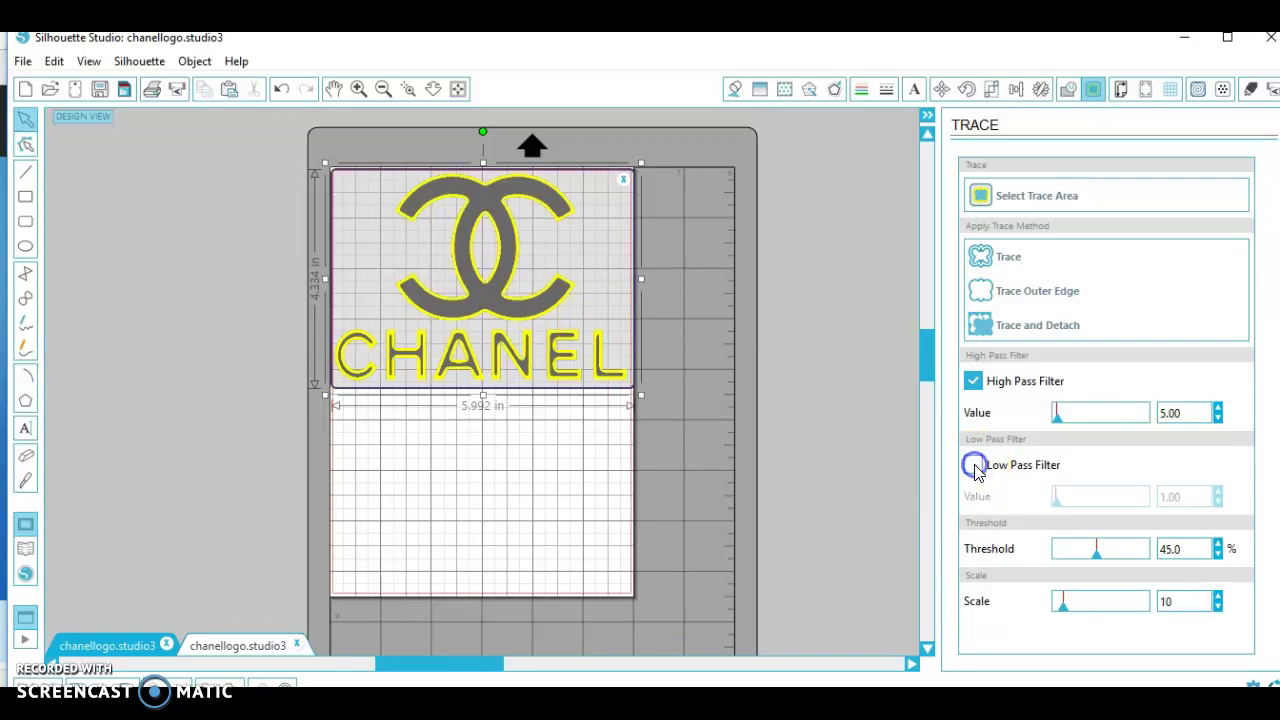
left_click(974, 383)
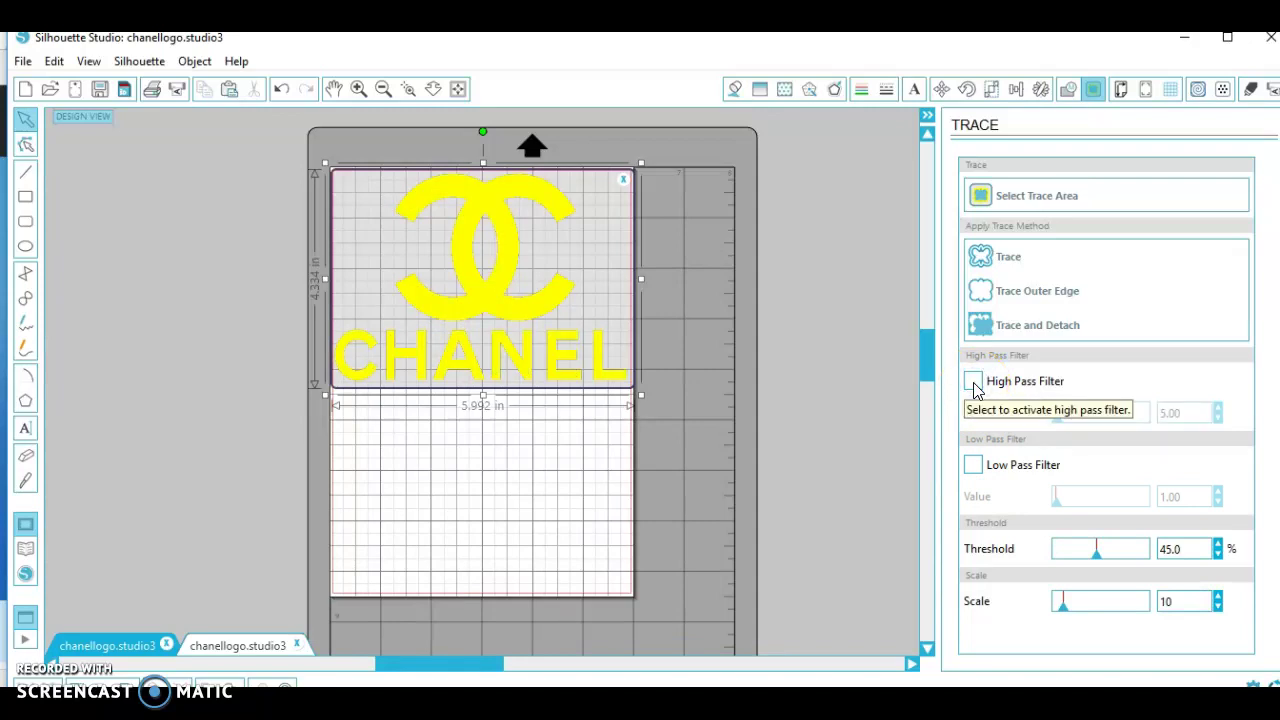
left_click(1095, 556)
left_click_drag(1095, 557, 1094, 557)
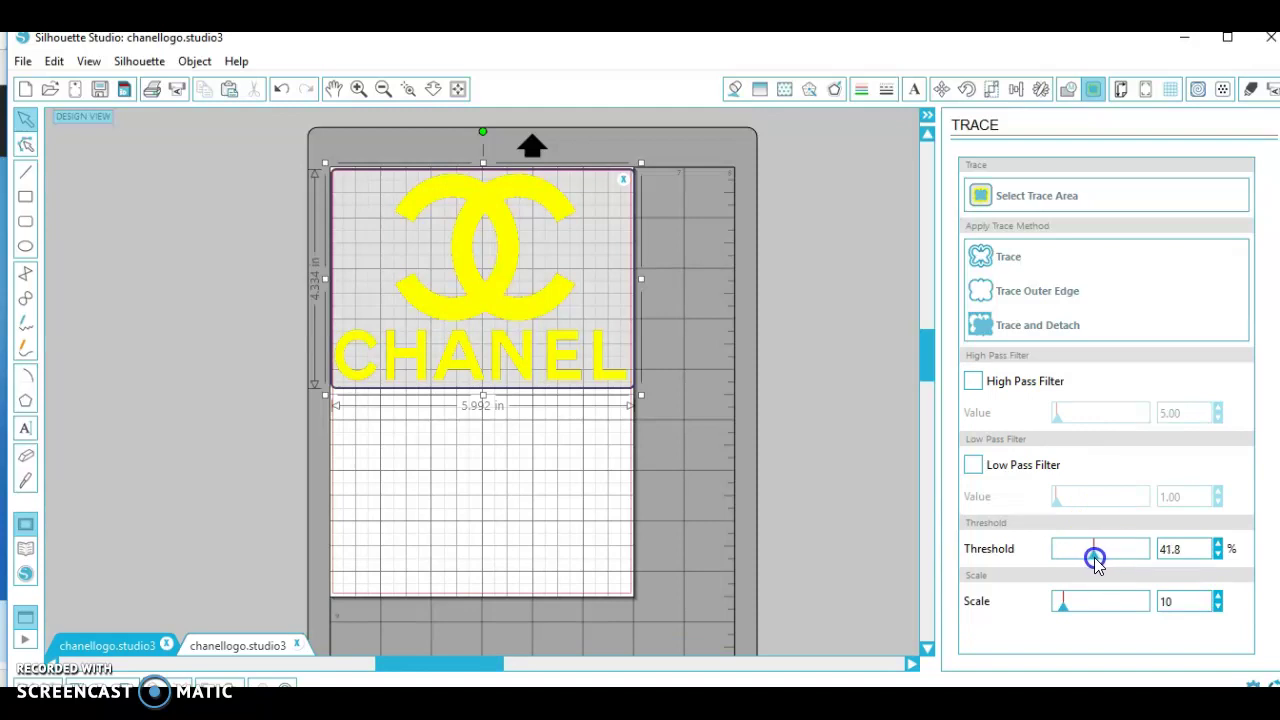
left_click(1217, 553)
left_click(1217, 553)
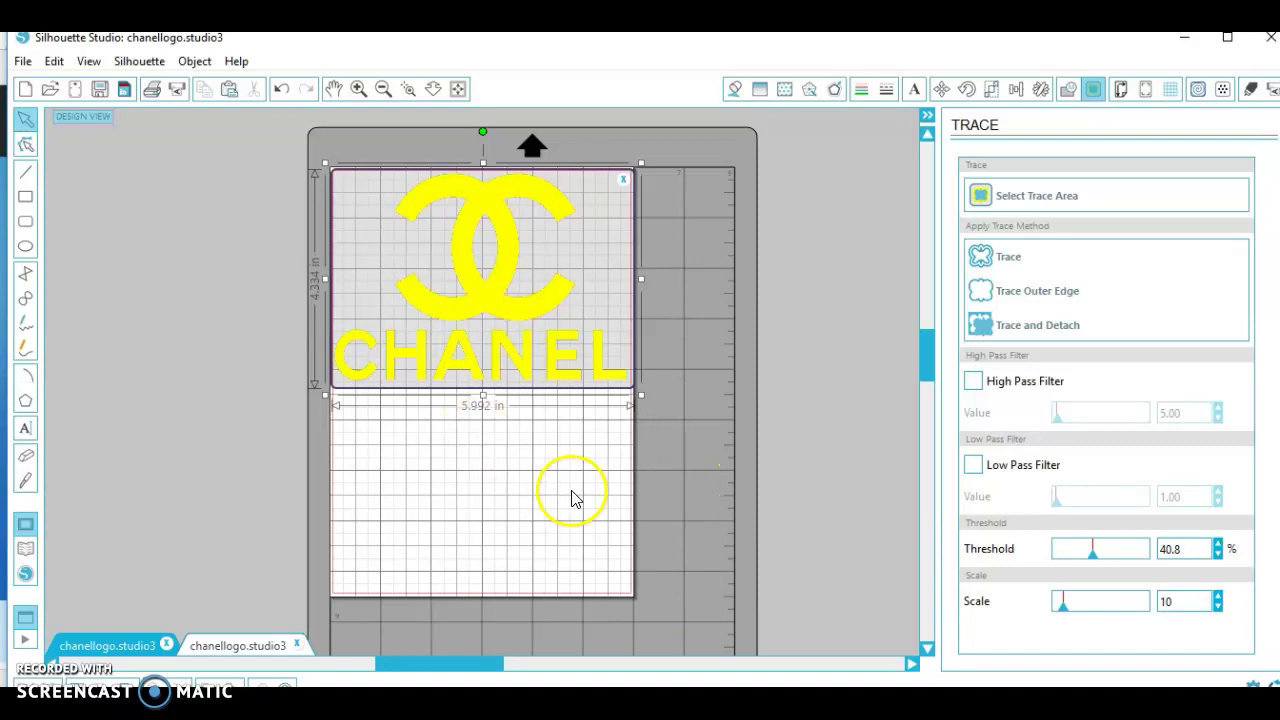
left_click(988, 265)
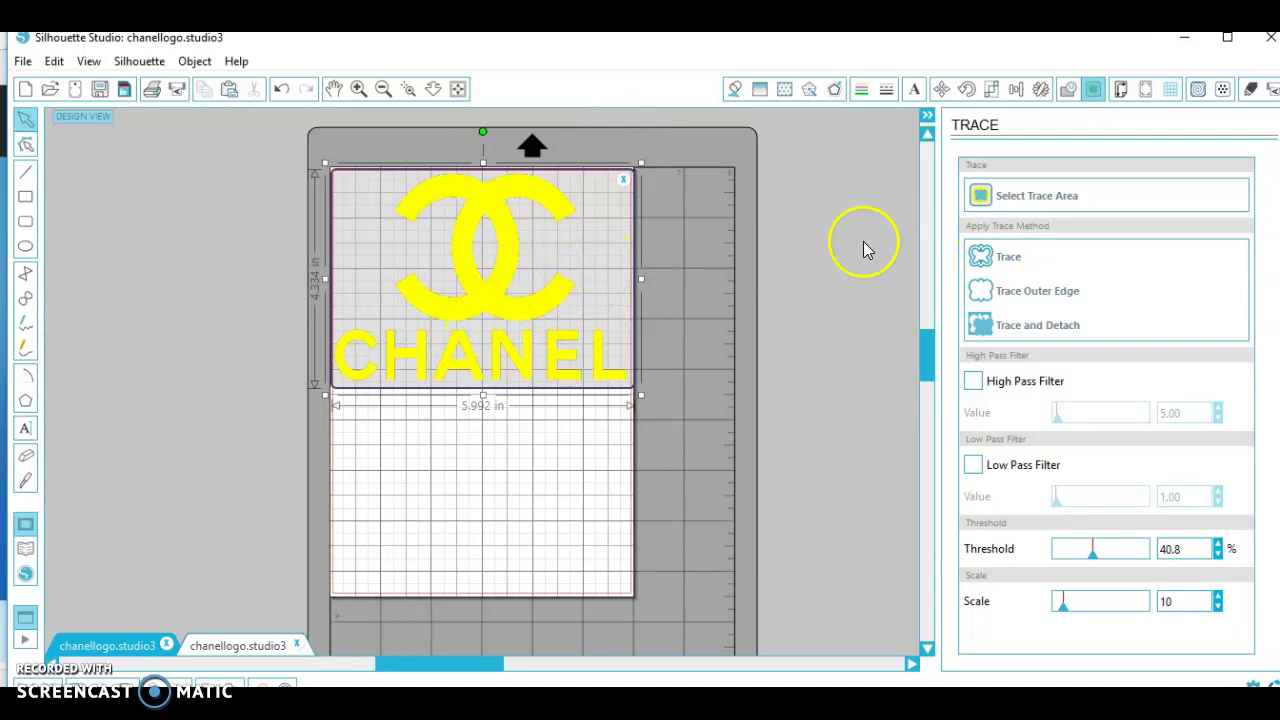
Step: Trace the logo into red cut lines and drag the original black image off the page to the right
left_click(988, 258)
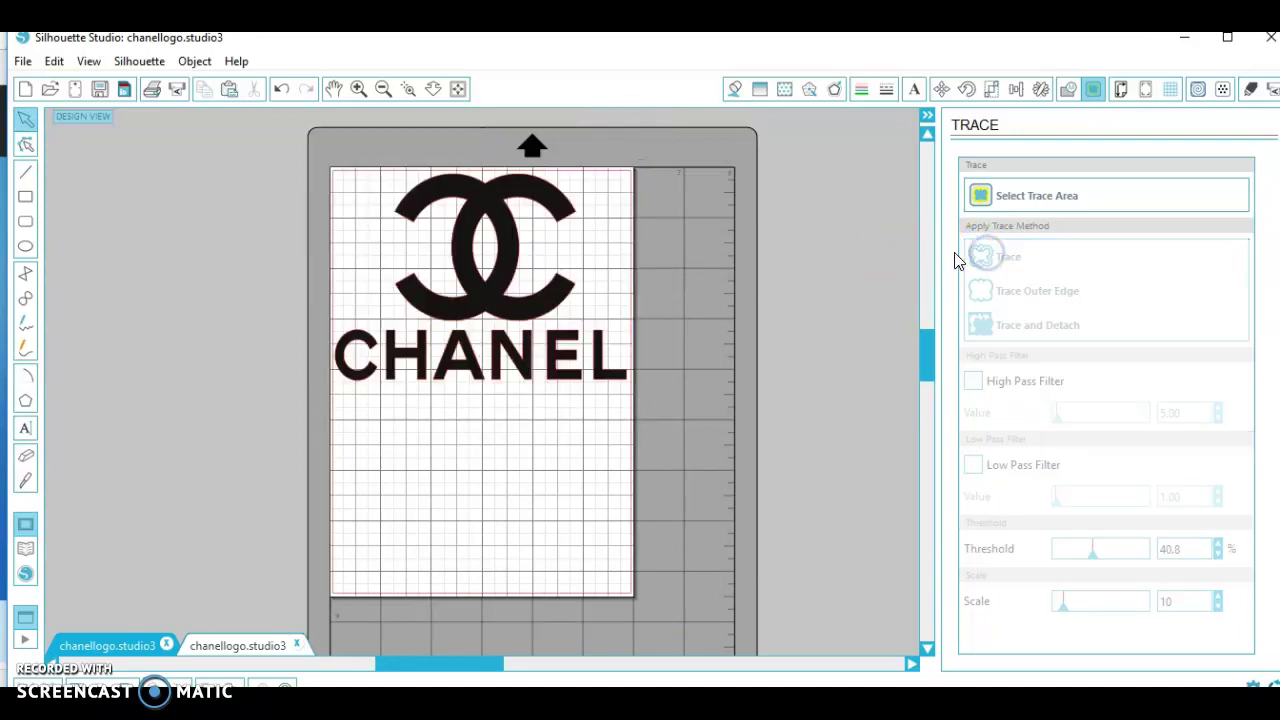
left_click(509, 291)
left_click_drag(509, 291, 808, 439)
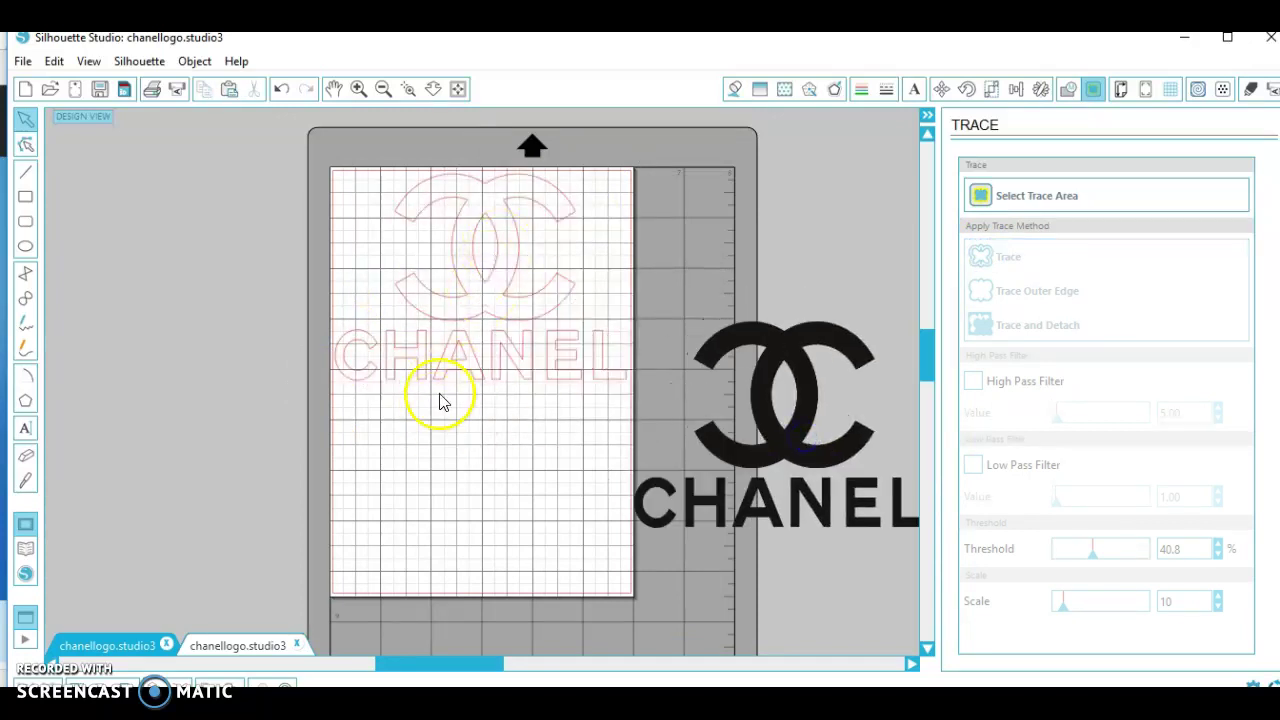
mouse_move(463, 368)
left_mouse_down()
mouse_move(491, 303)
mouse_move(497, 314)
mouse_move(491, 266)
mouse_move(475, 303)
mouse_move(492, 285)
left_mouse_up()
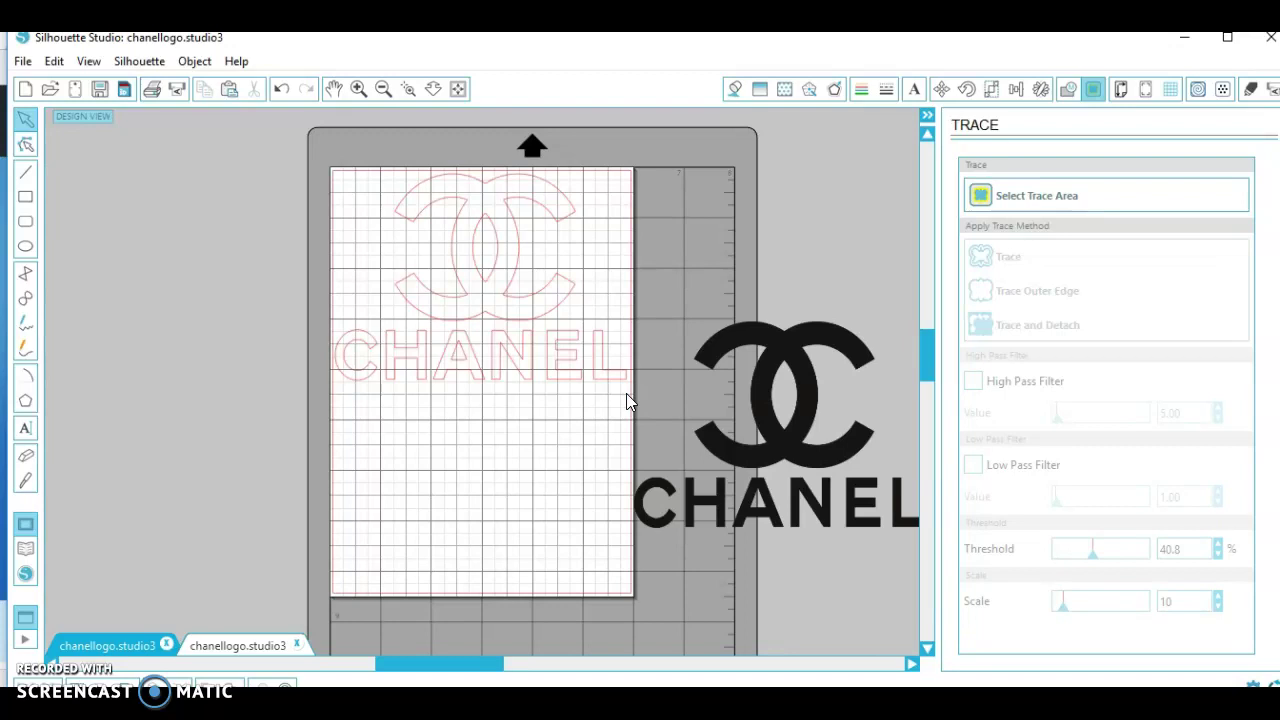
left_click(785, 341)
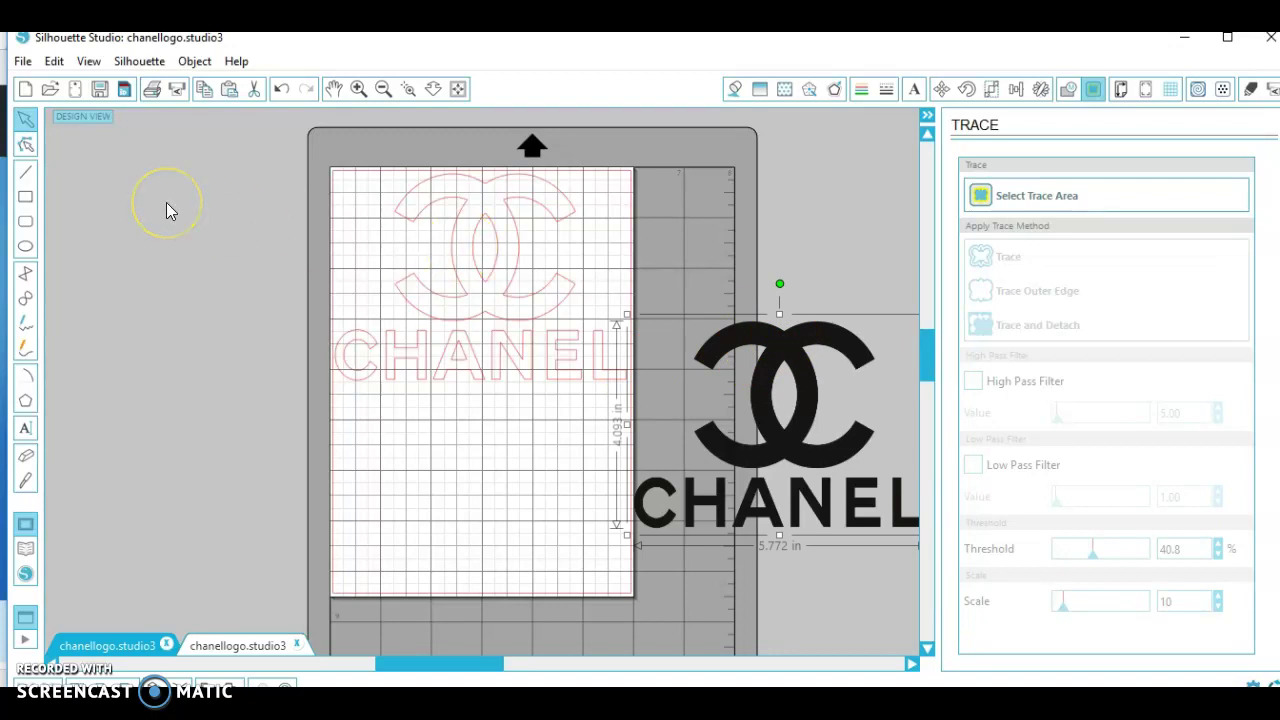
left_click(52, 91)
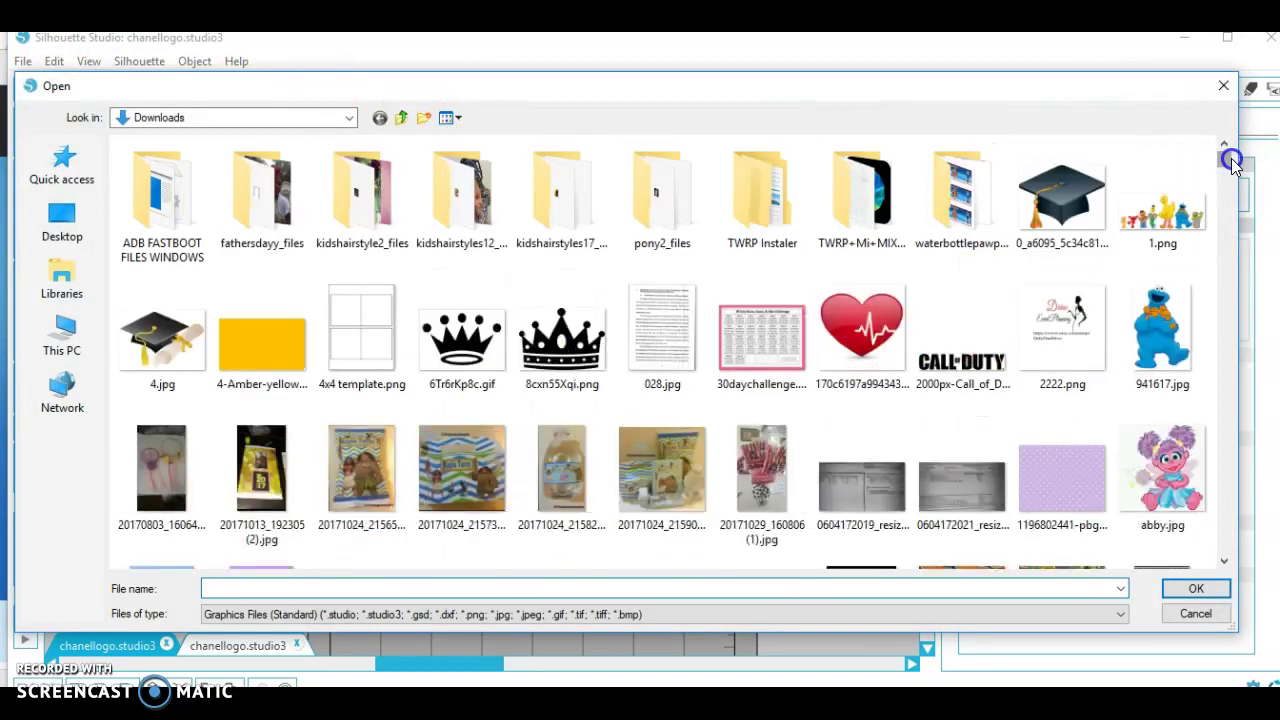
left_click_drag(1221, 138, 1233, 224)
left_click(1232, 224)
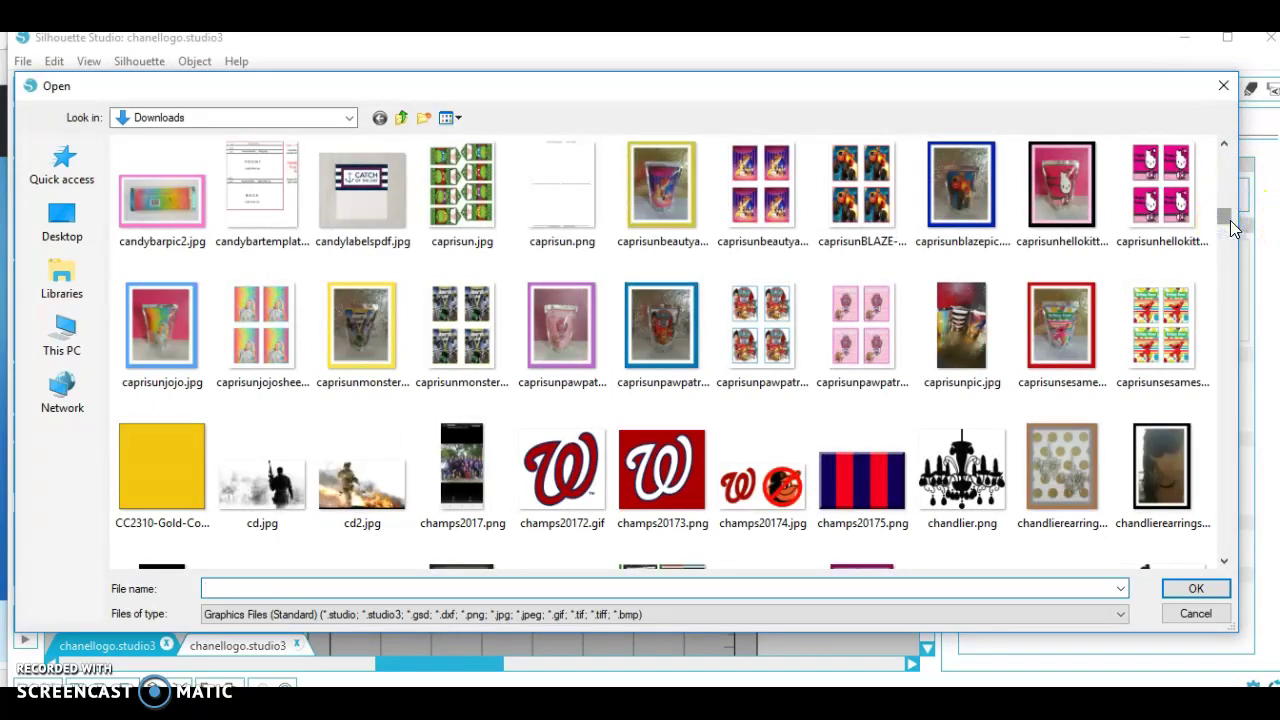
scroll(1230, 224, "down", 3)
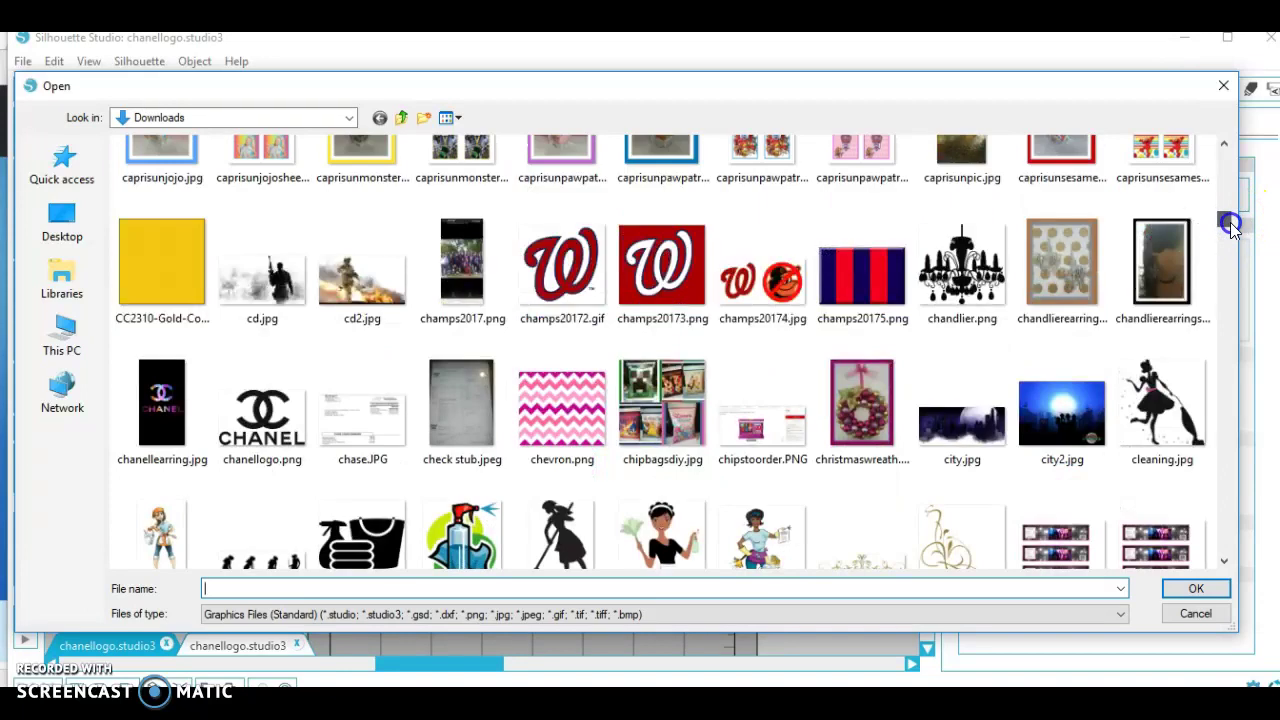
left_click(1223, 86)
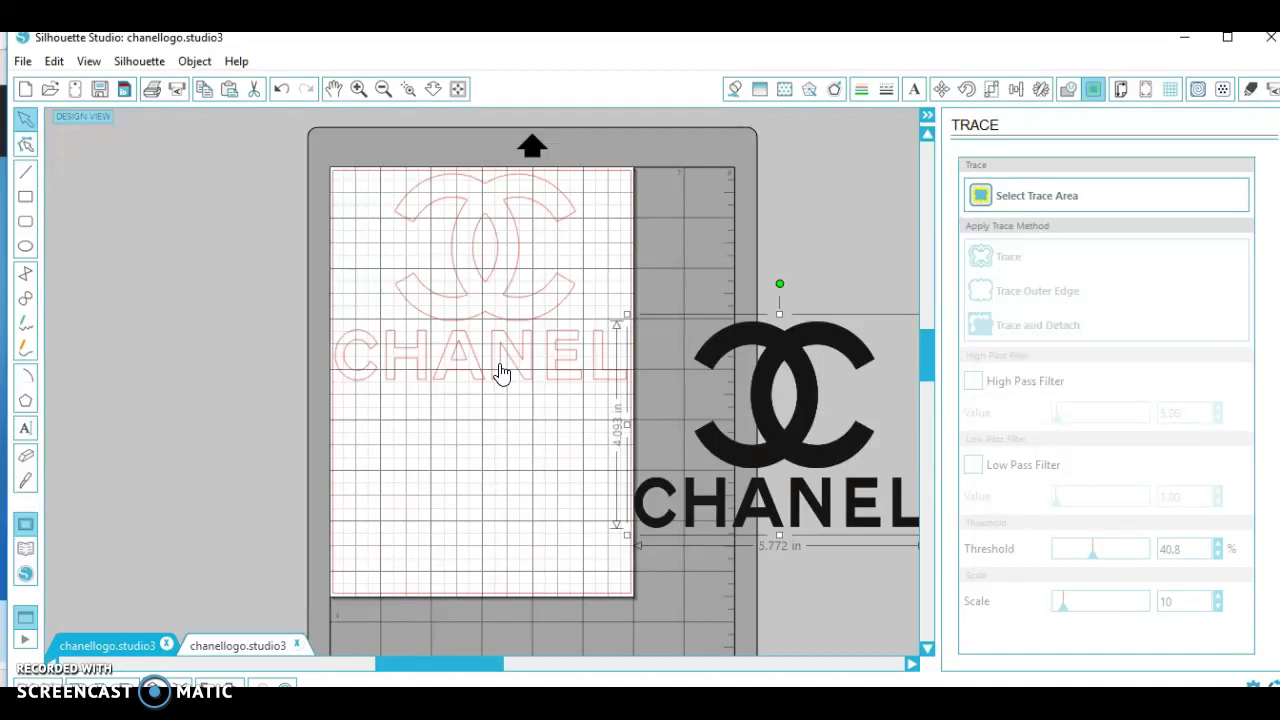
mouse_move(481, 345)
left_mouse_down()
mouse_move(471, 323)
mouse_move(599, 372)
left_mouse_up()
left_click(480, 523)
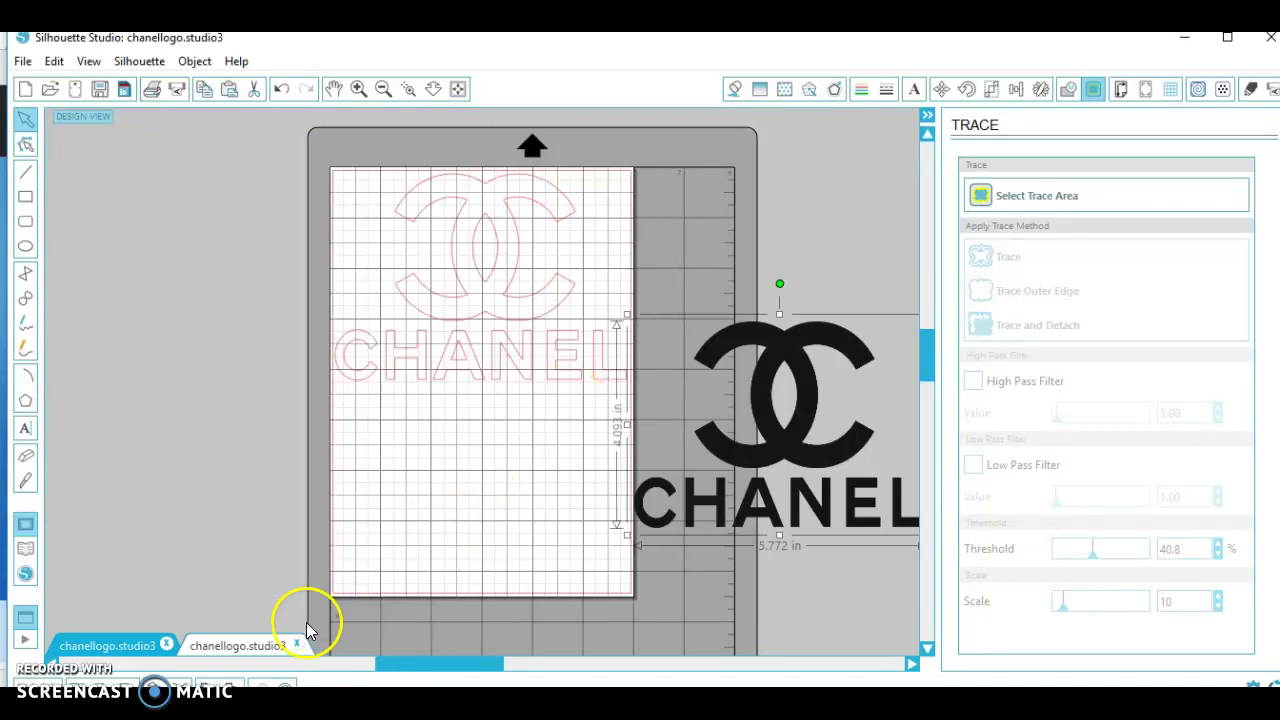